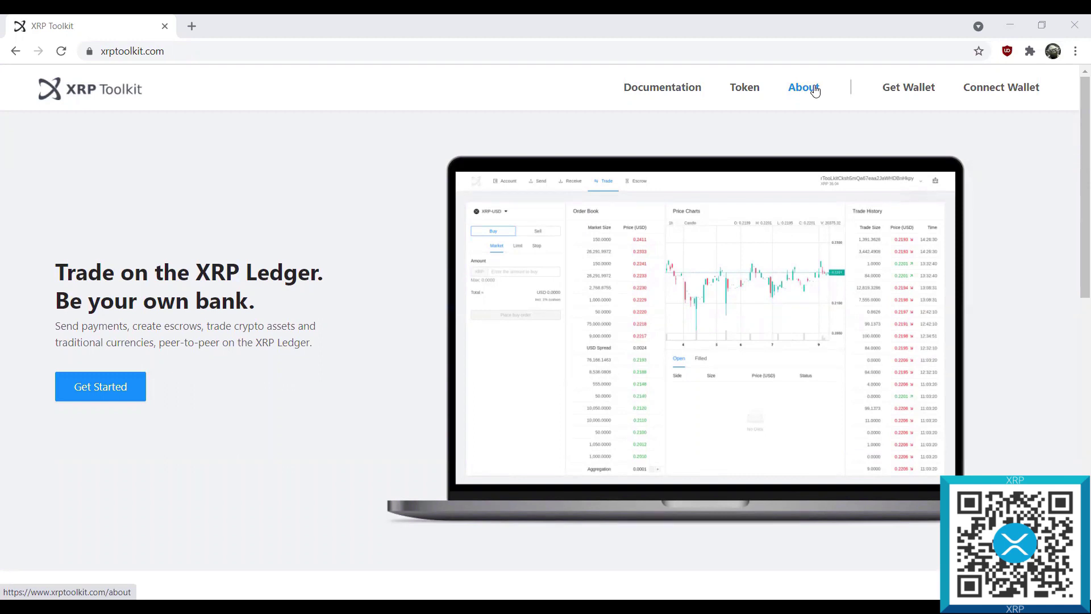
# - Connect the paired Ledger Nano S as the wallet and confirm adding its XRP account
pyautogui.click(987, 95)
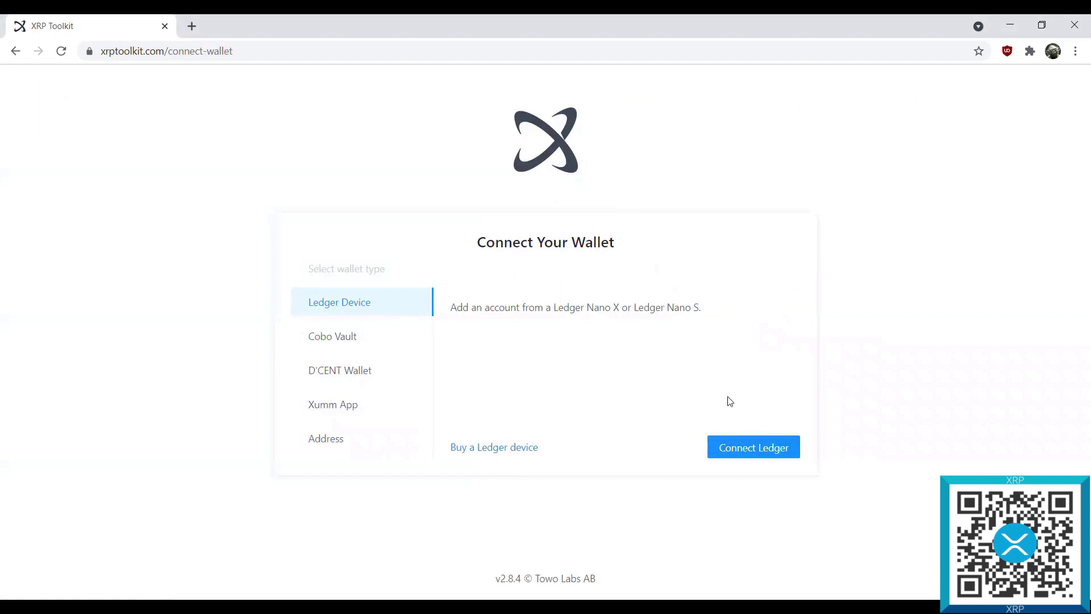
pyautogui.click(734, 449)
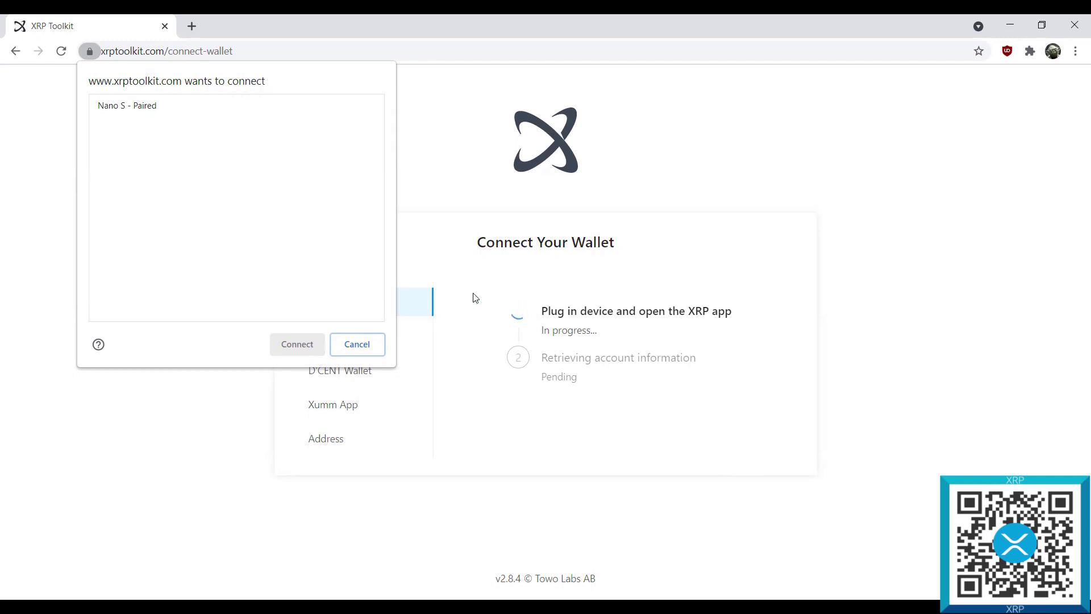
pyautogui.click(136, 106)
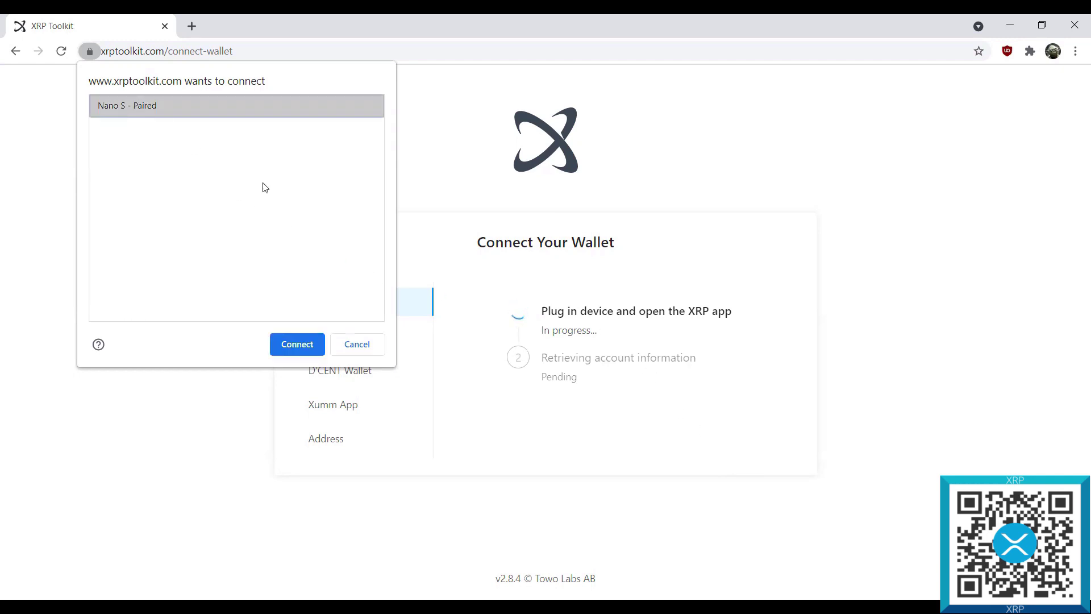
pyautogui.click(294, 344)
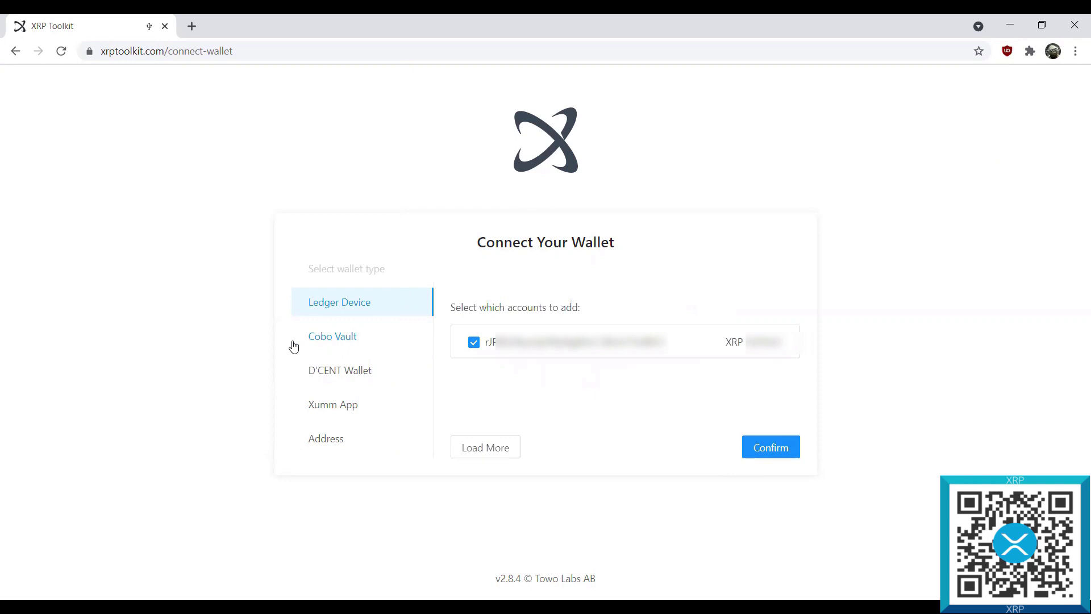
pyautogui.click(294, 346)
pyautogui.click(768, 447)
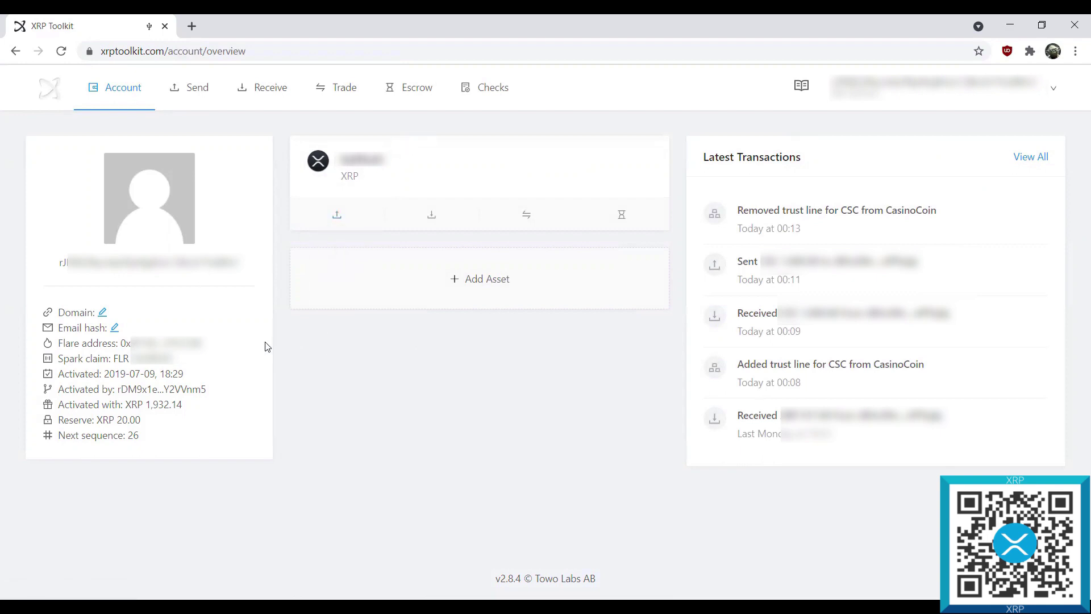
# - Examine the Spark claim, Flare address and XRP reserve entries in the account details
pyautogui.moveTo(267, 352)
pyautogui.mouseDown()
pyautogui.moveTo(54, 358)
pyautogui.moveTo(149, 358)
pyautogui.mouseUp()
pyautogui.doubleClick(165, 343)
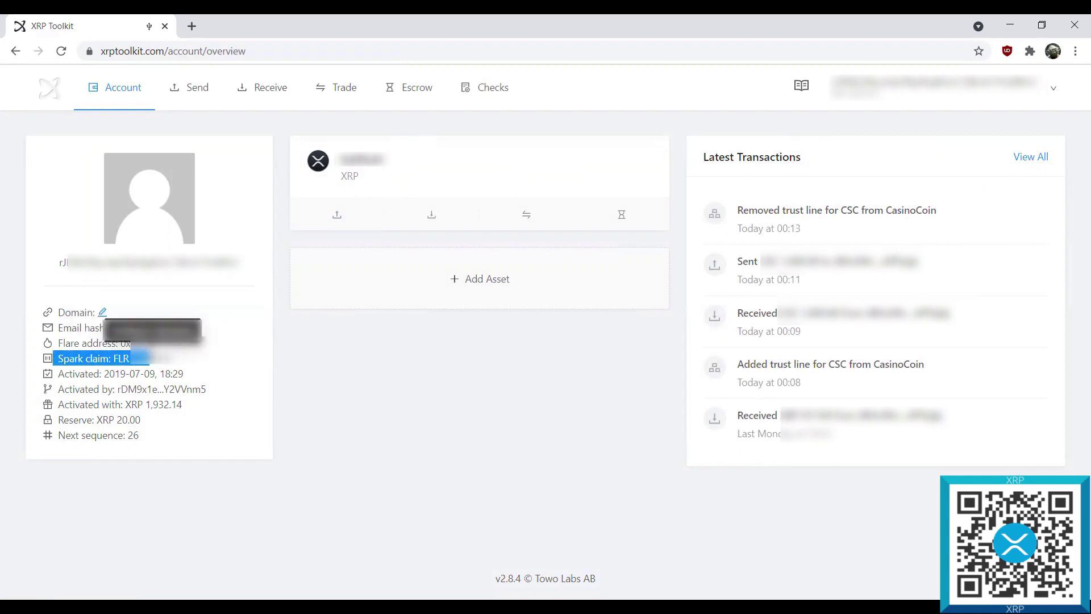
pyautogui.click(255, 379)
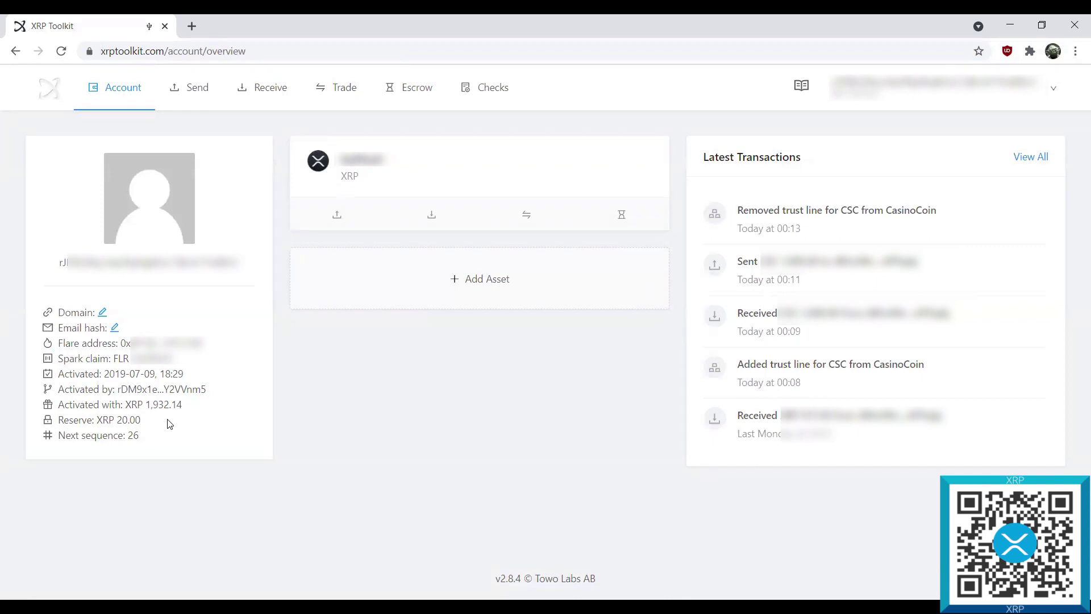
pyautogui.moveTo(58, 422); pyautogui.dragTo(181, 420)
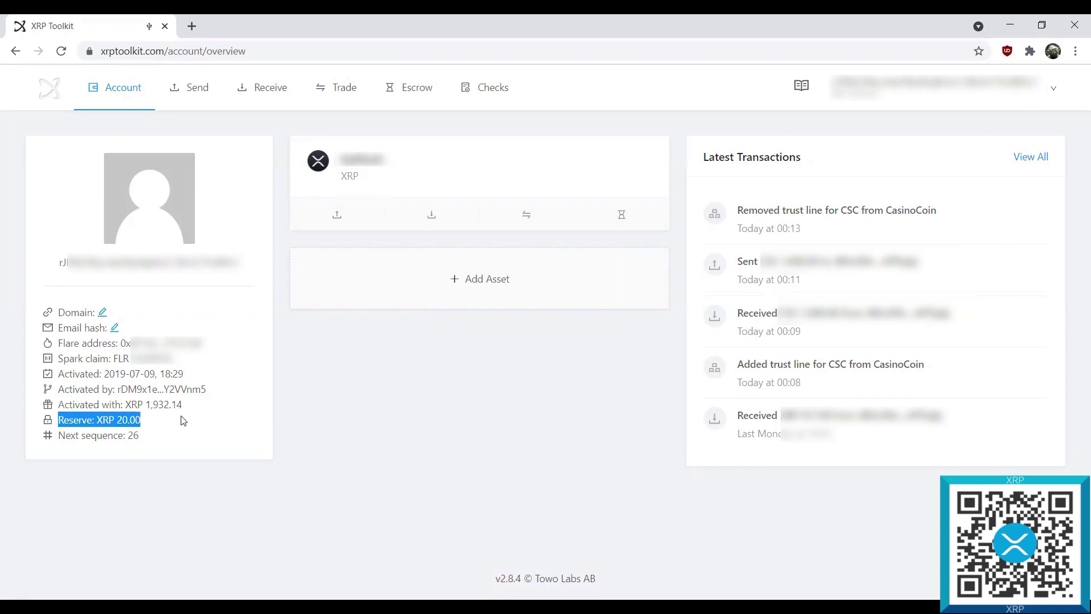
pyautogui.click(228, 428)
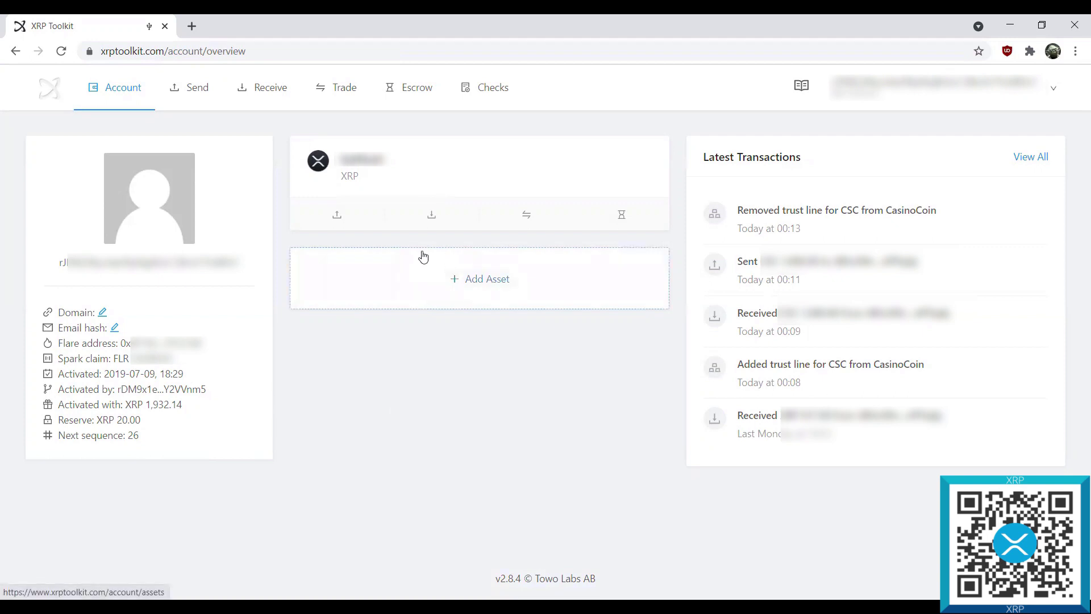
# - Add CSC (CasinoCoin) as a trusted asset with a limit of 100000000 and submit it for confirmation
pyautogui.click(451, 282)
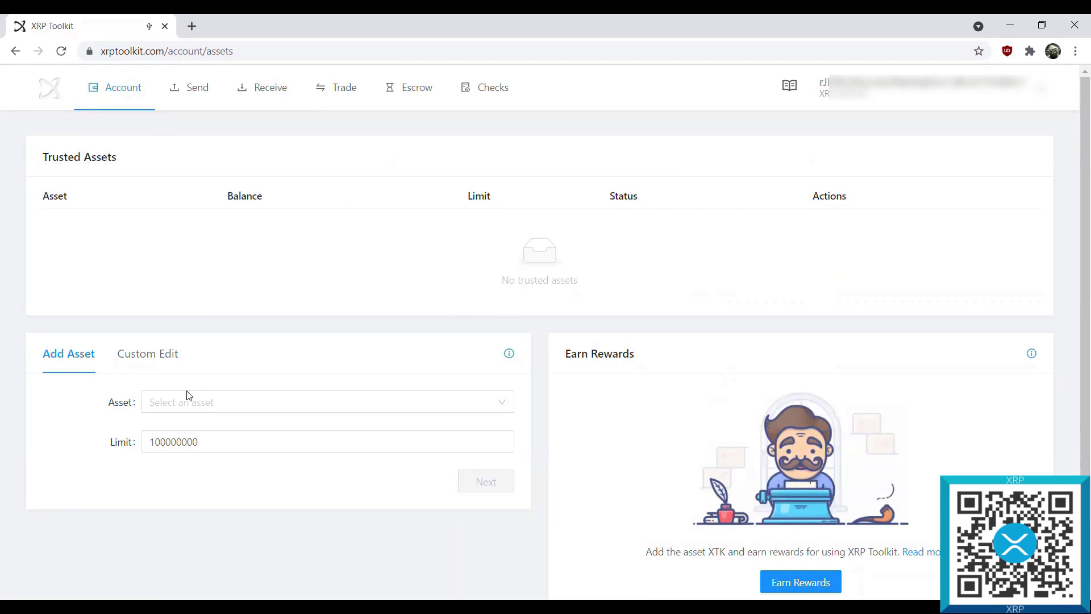
pyautogui.click(188, 406)
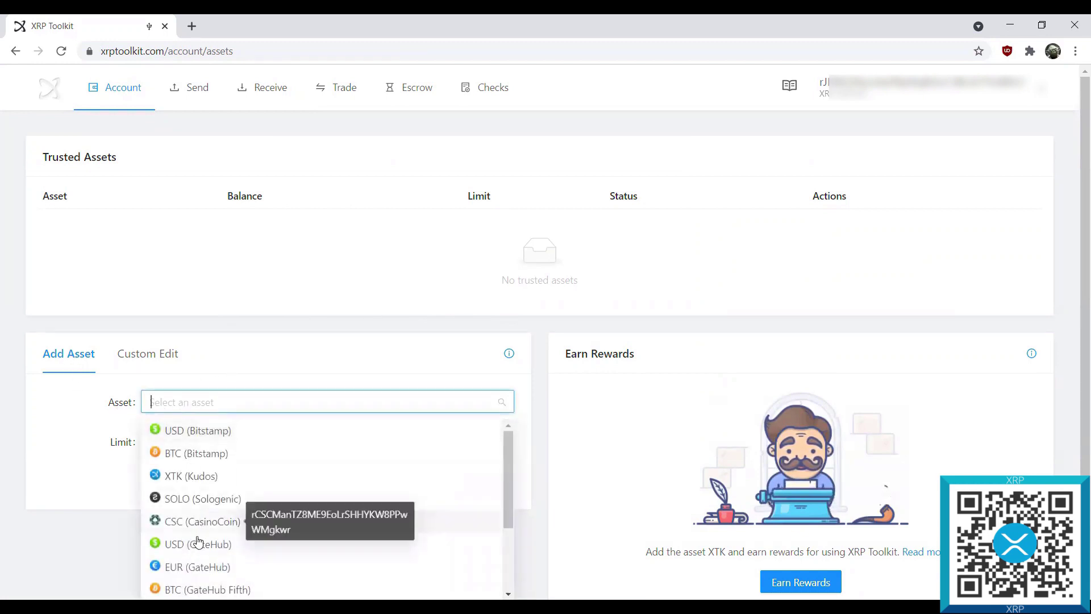
pyautogui.click(197, 529)
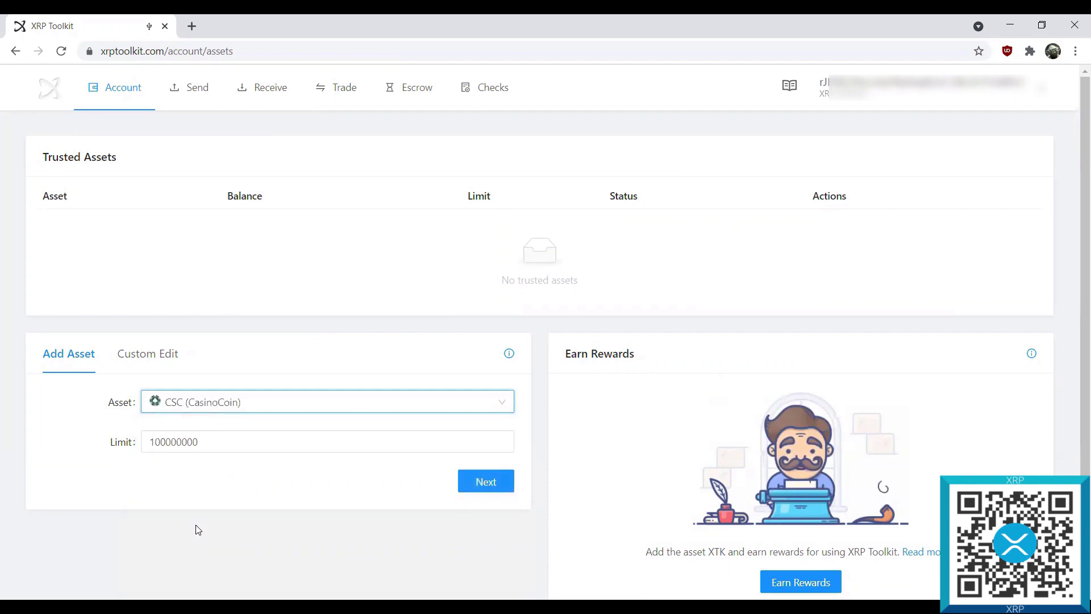
pyautogui.click(168, 474)
pyautogui.click(154, 443)
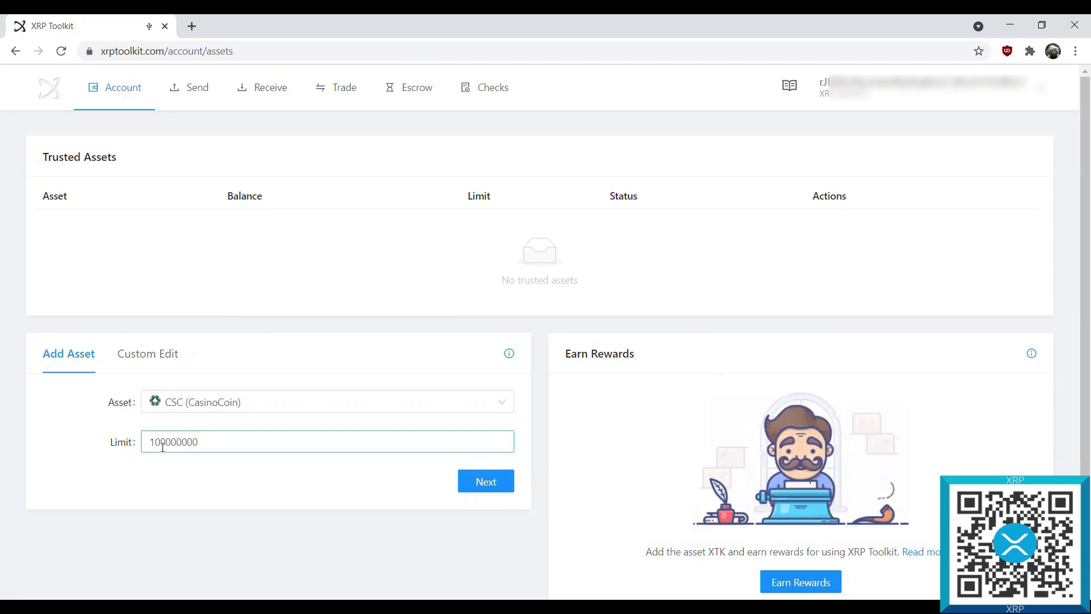
pyautogui.click(486, 486)
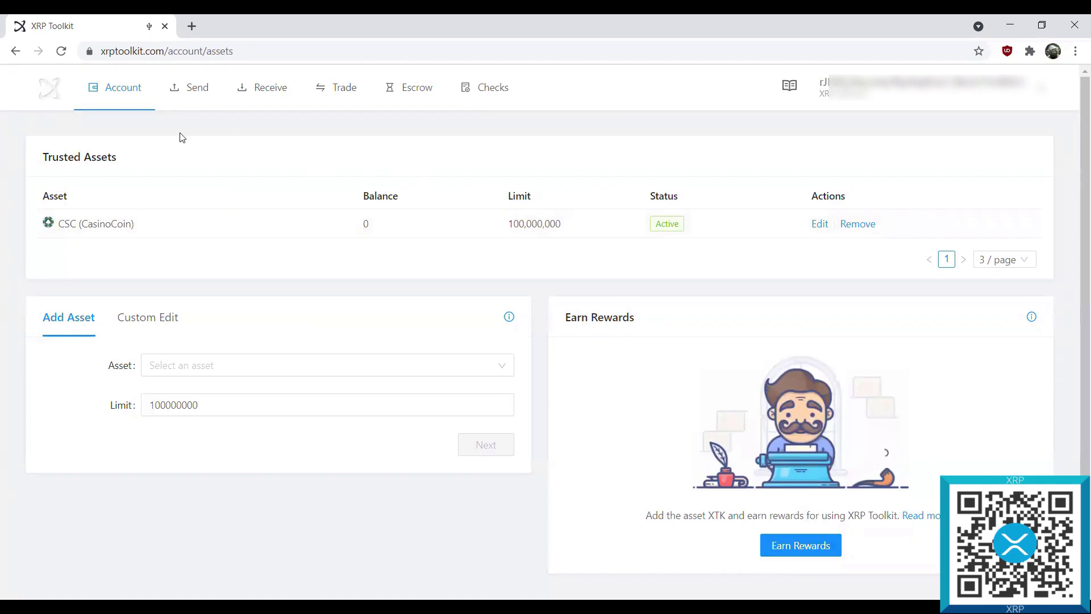
# - Return to the account overview and check the XRP reserve and the CasinoCoin balance
pyautogui.moveTo(114, 88)
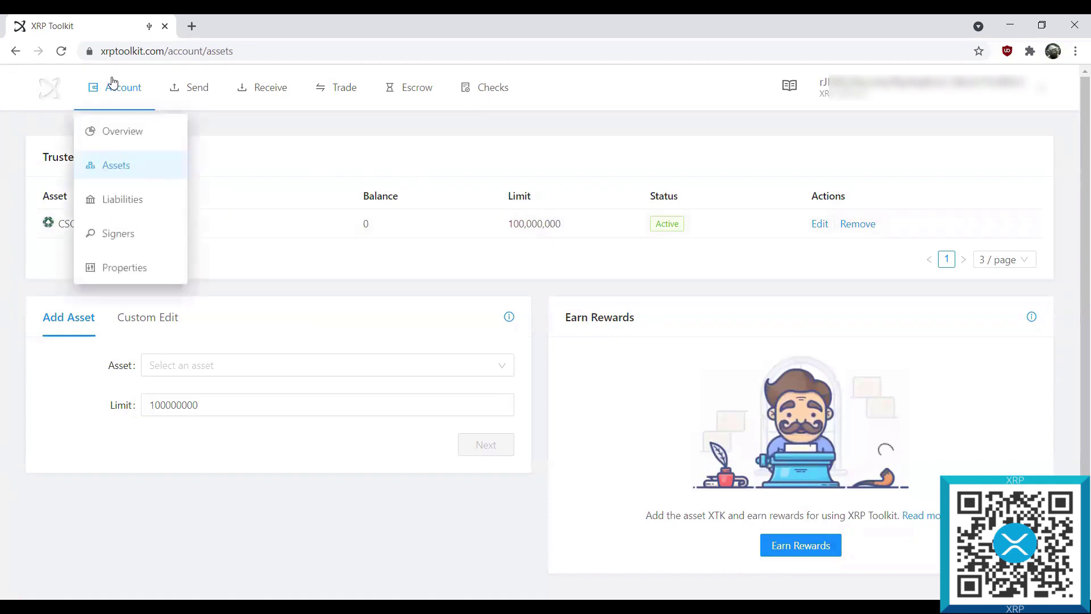
pyautogui.click(112, 88)
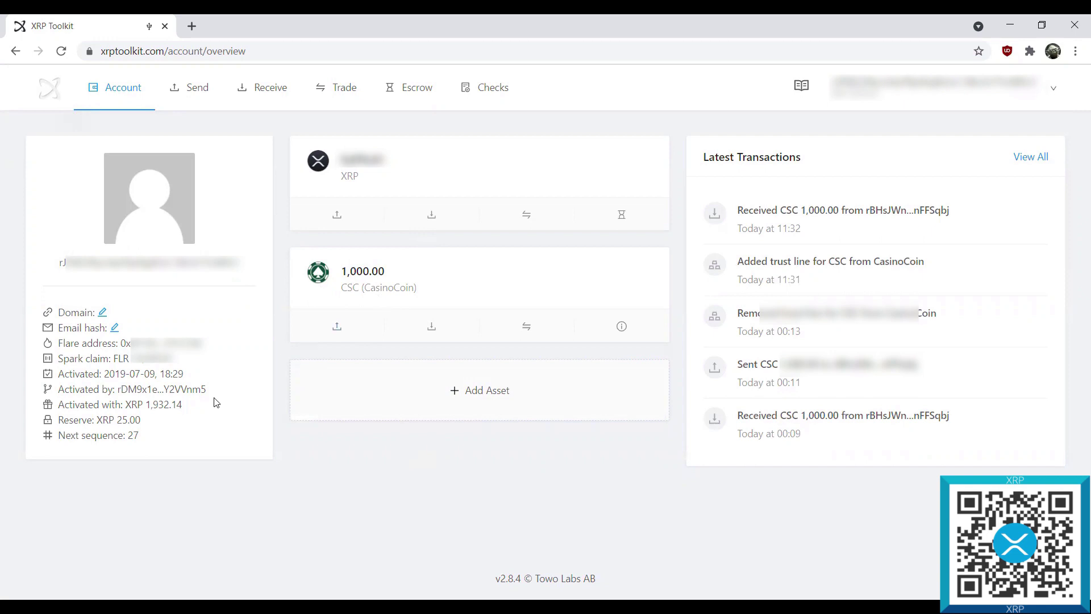
pyautogui.moveTo(114, 420)
pyautogui.click(446, 389)
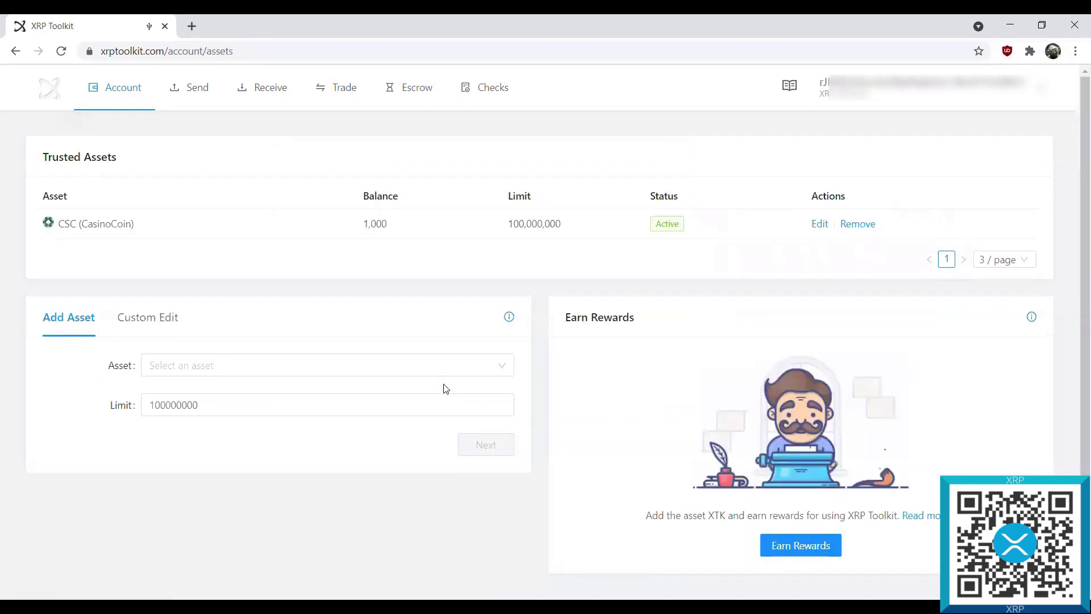
pyautogui.click(301, 366)
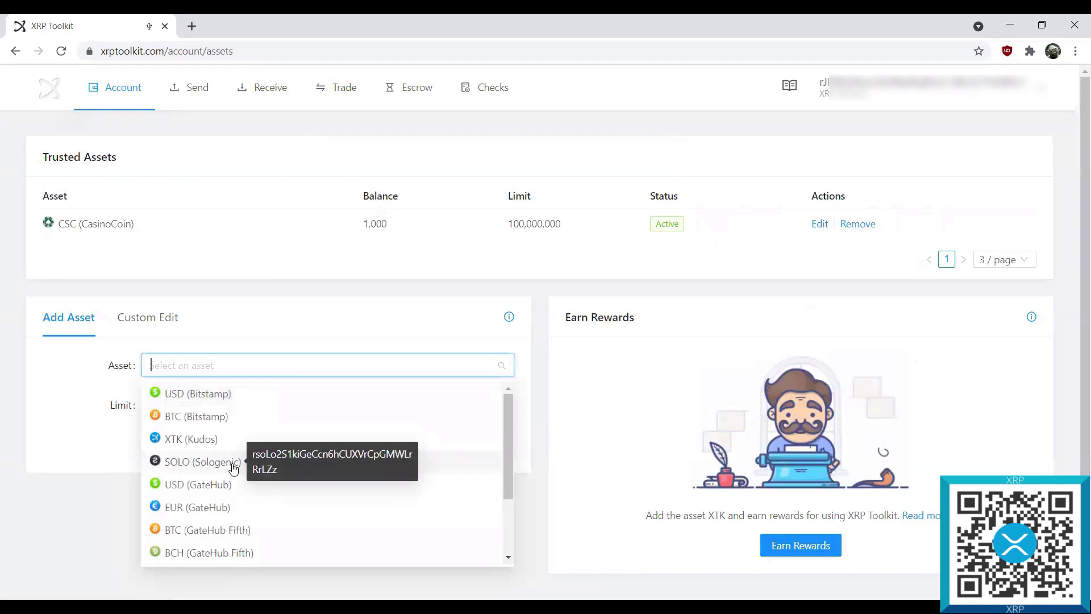
pyautogui.click(233, 463)
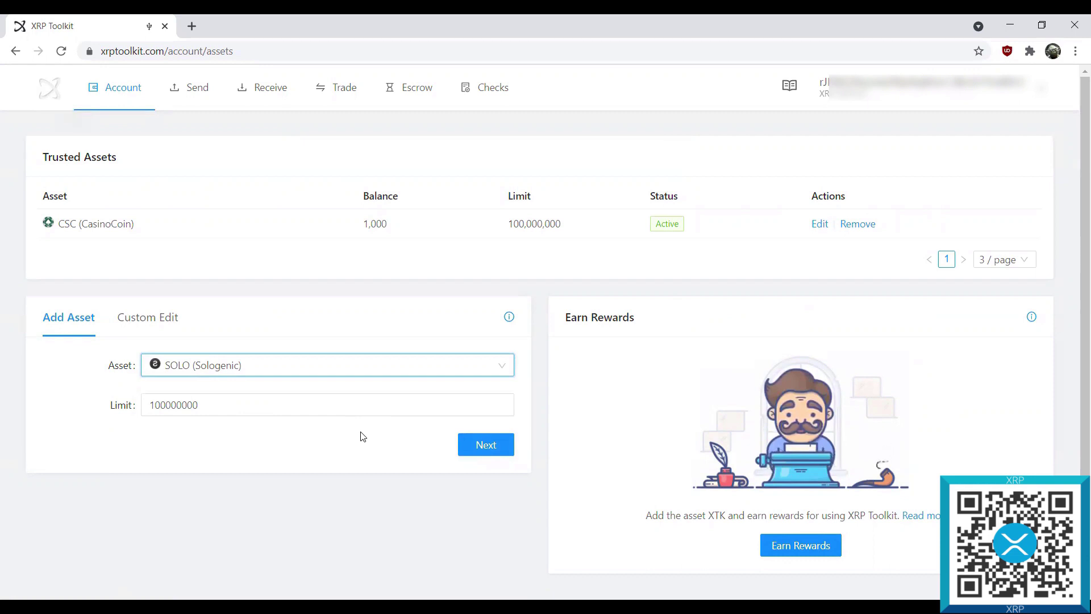
pyautogui.click(123, 96)
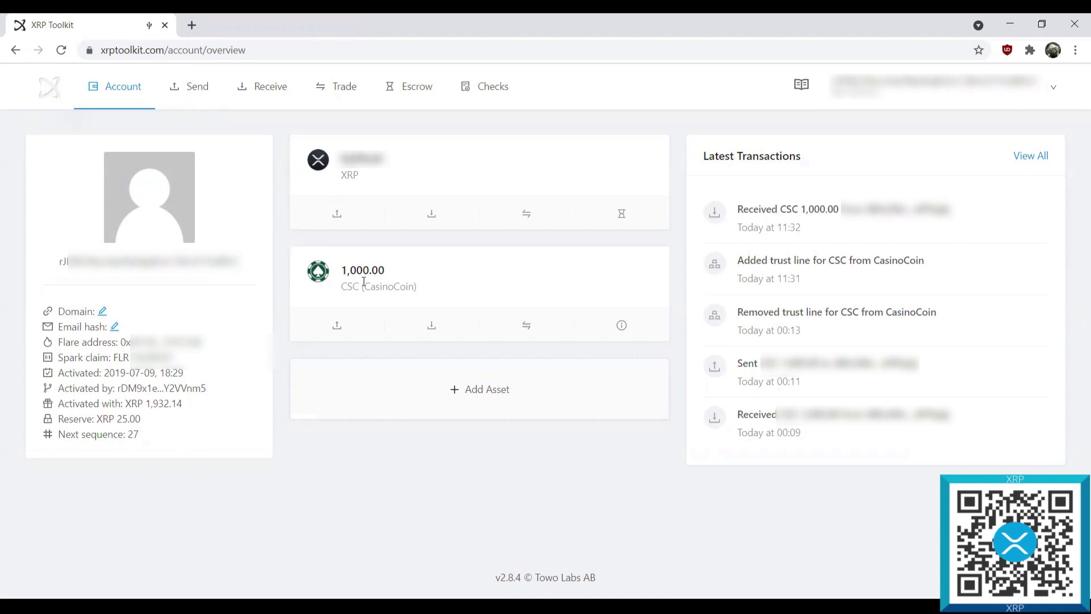
# - Prepare a payment of 1000 CSC (CasinoCoin) to the pasted destination account without a destination tag and submit it for confirmation
pyautogui.moveTo(397, 284)
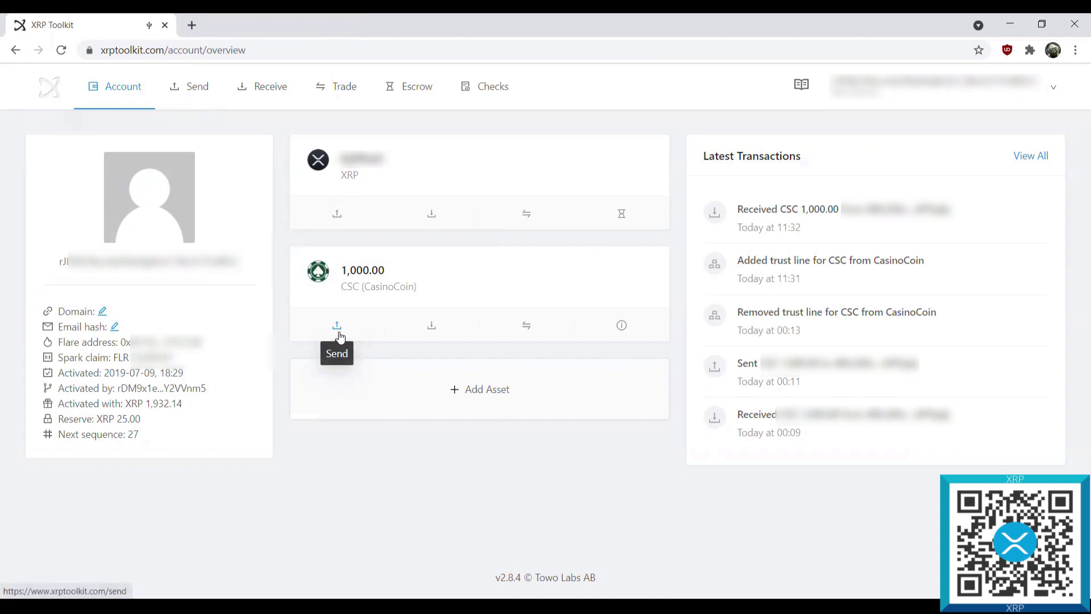
pyautogui.click(338, 326)
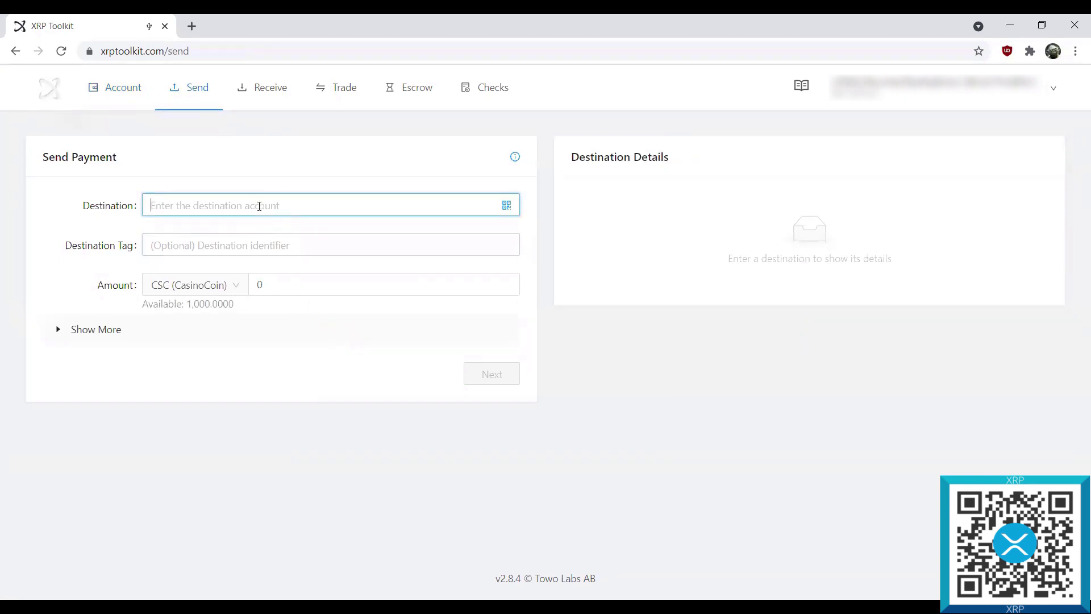
pyautogui.hotkey('ctrl', 'v')
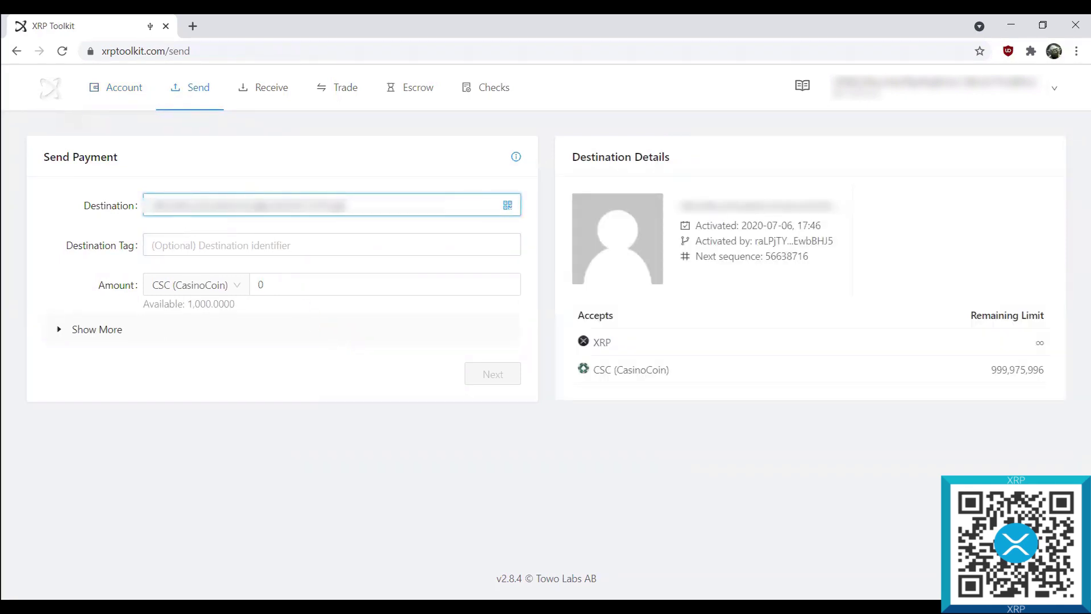
pyautogui.click(215, 252)
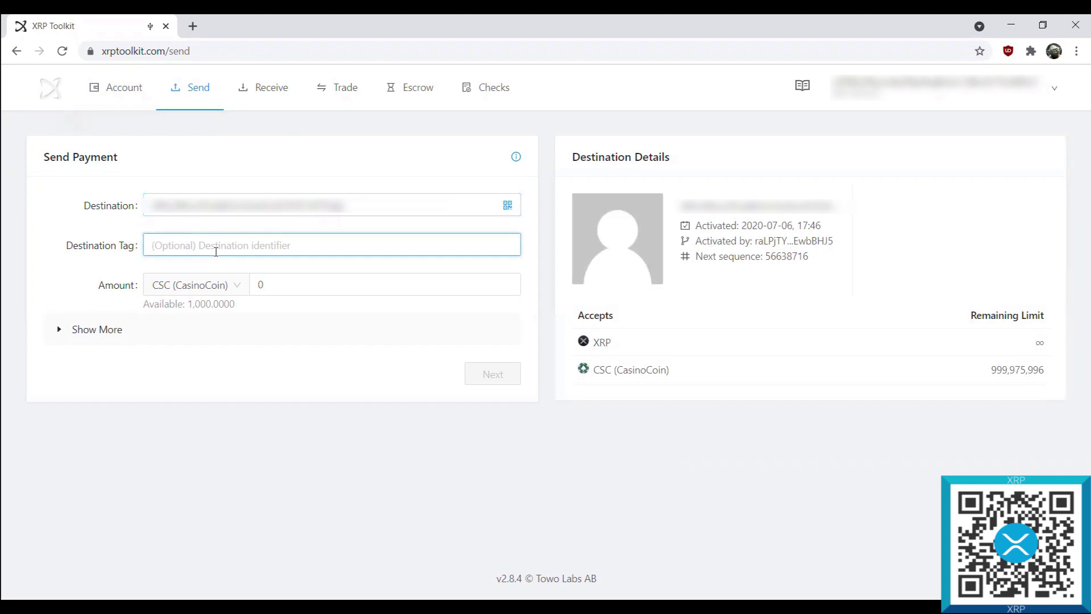
pyautogui.click(283, 276)
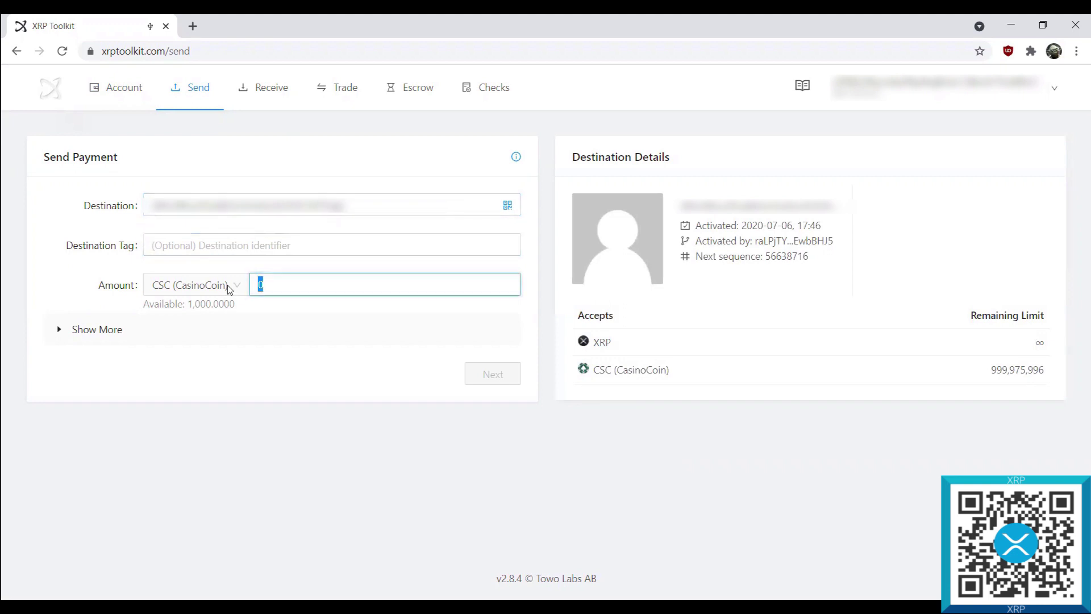
pyautogui.write('1000')
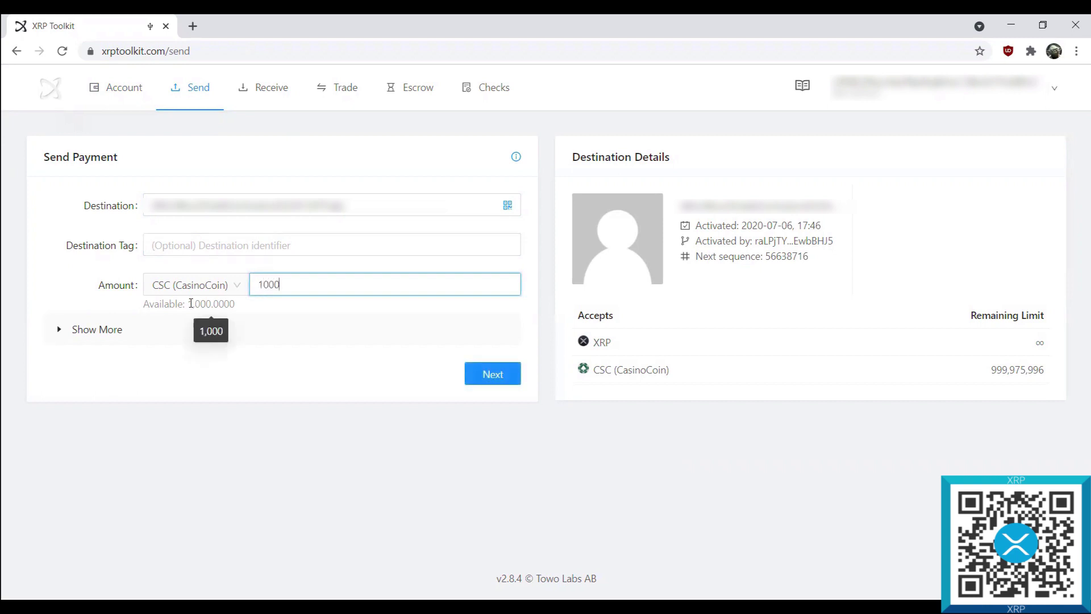
pyautogui.moveTo(189, 304); pyautogui.dragTo(225, 303)
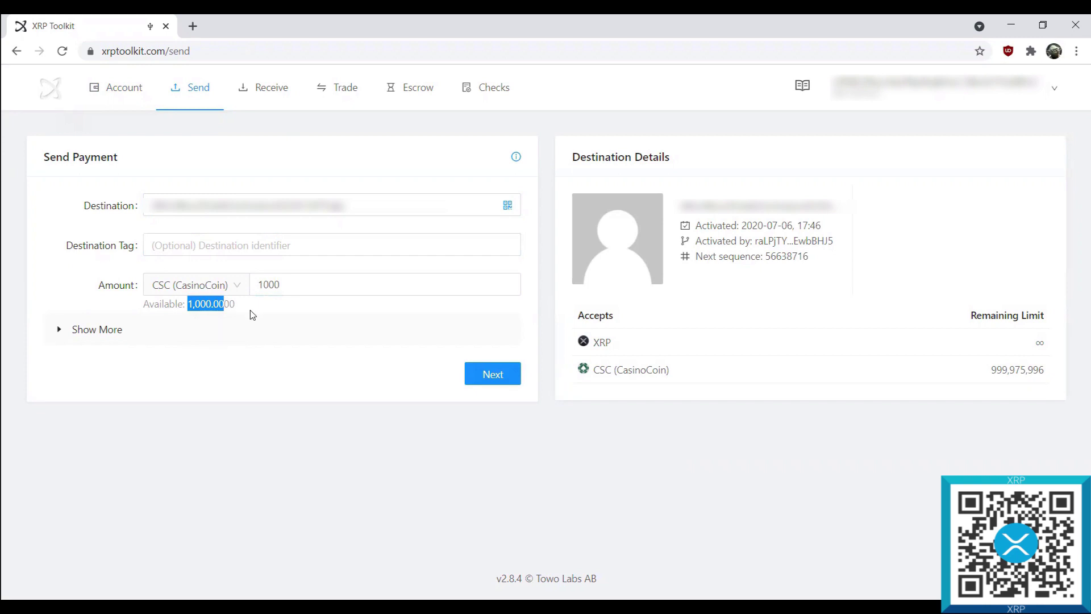
pyautogui.click(223, 383)
pyautogui.click(502, 378)
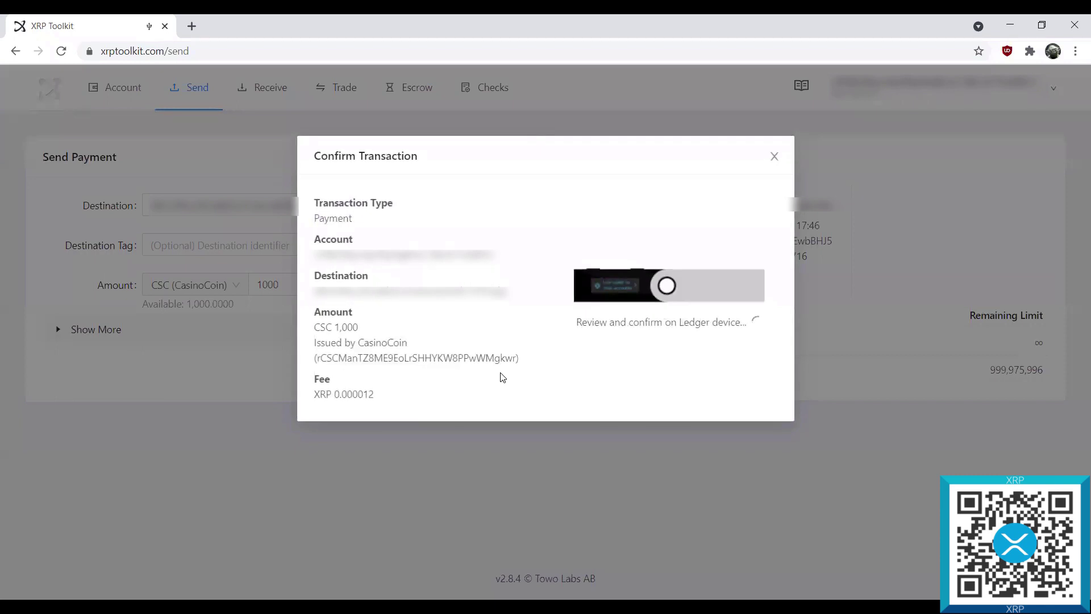
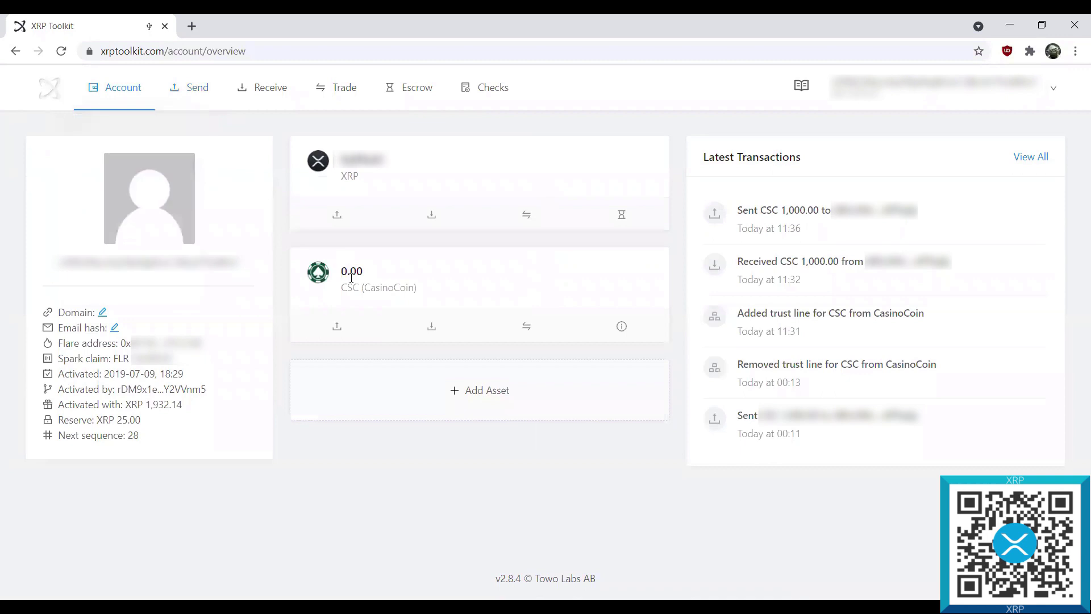
# - Remove the CSC (CasinoCoin) trust line from the account's trusted assets
pyautogui.moveTo(366, 274)
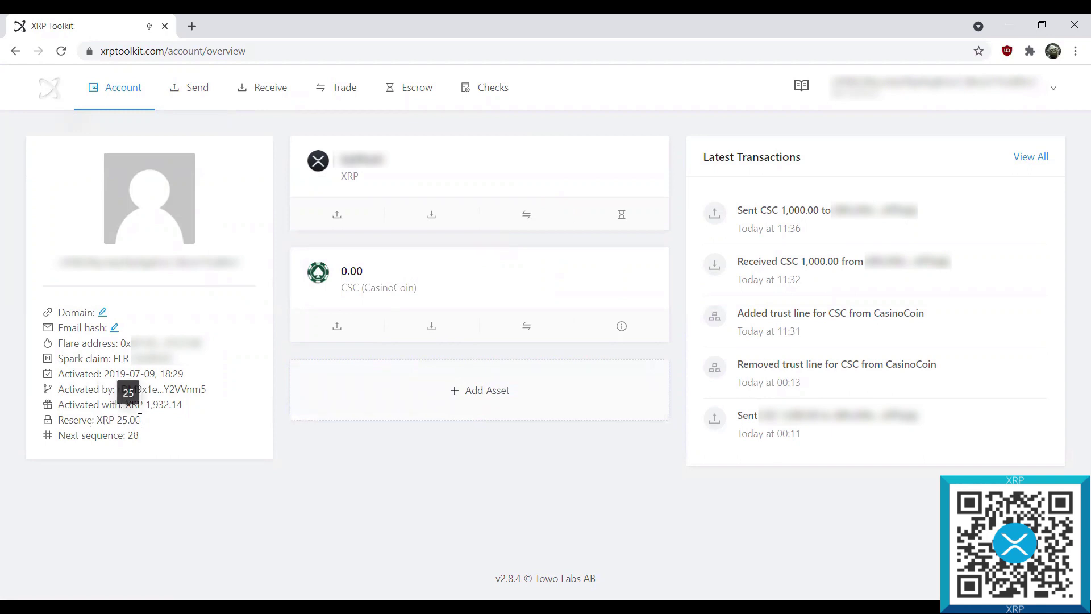
pyautogui.click(480, 403)
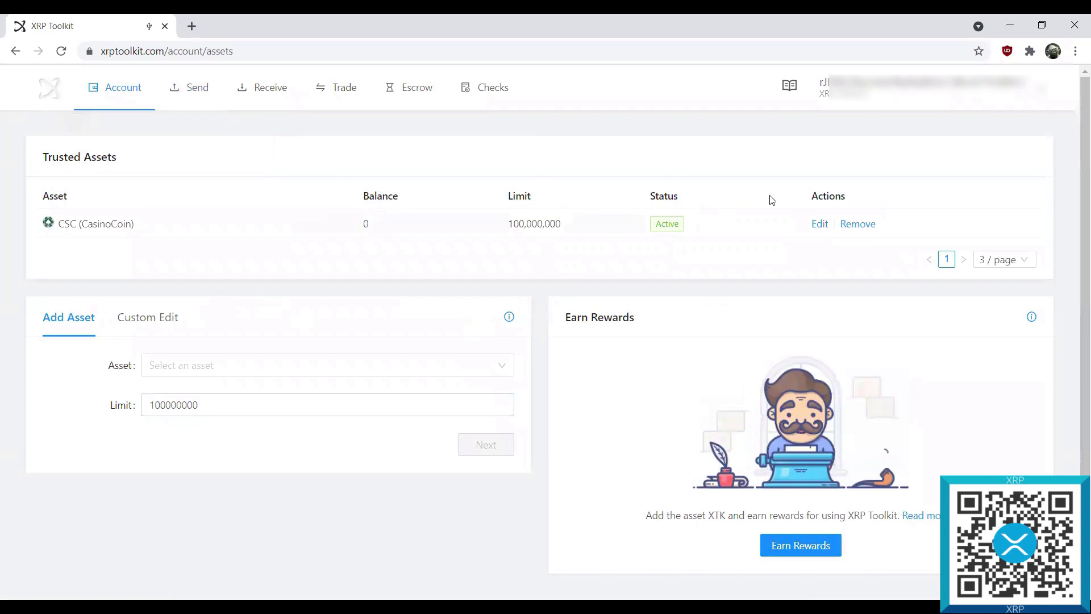
pyautogui.click(858, 225)
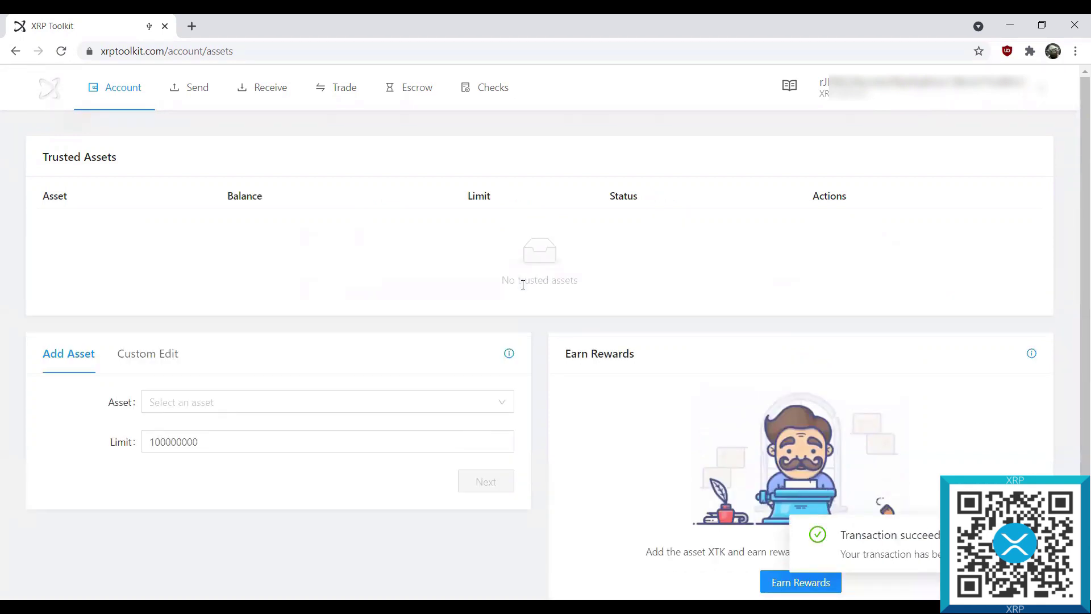
# - Go back to the account overview and check the XRP reserve after the trust line removal
pyautogui.click(126, 99)
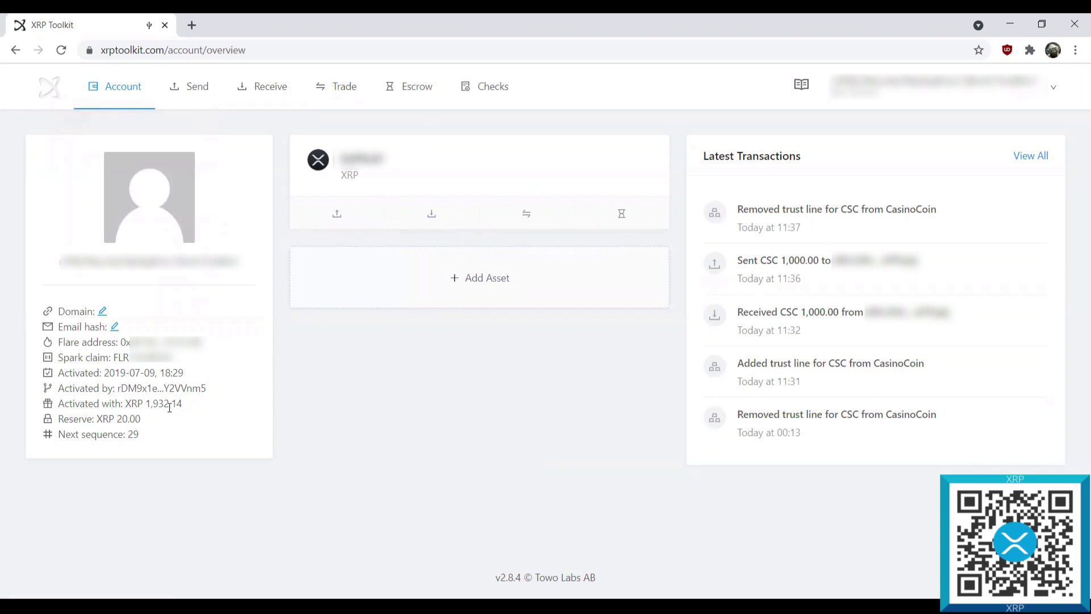
pyautogui.moveTo(139, 421); pyautogui.dragTo(70, 418)
pyautogui.click(70, 417)
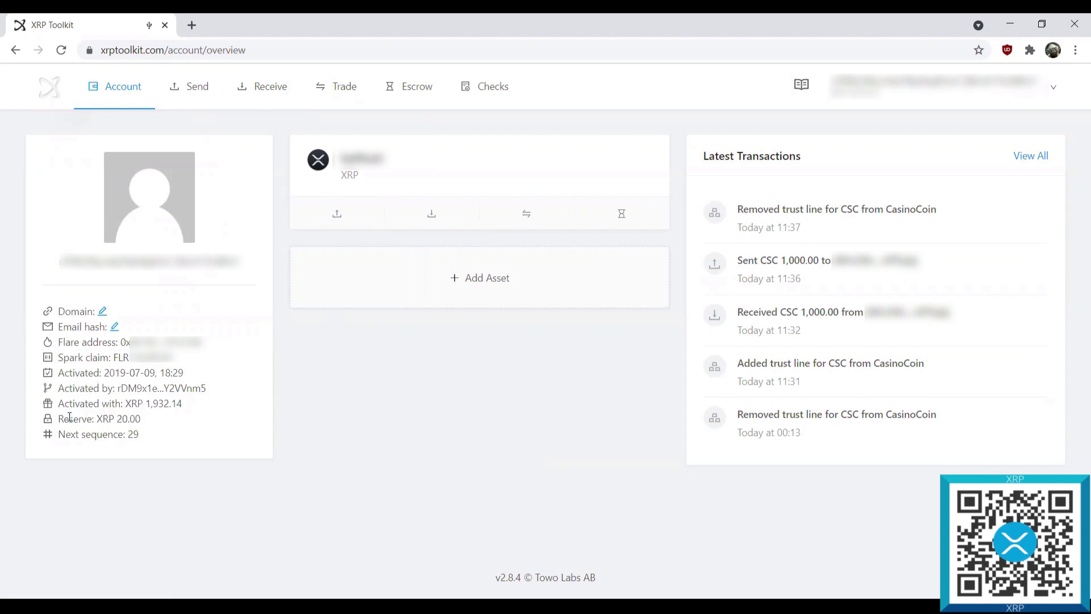